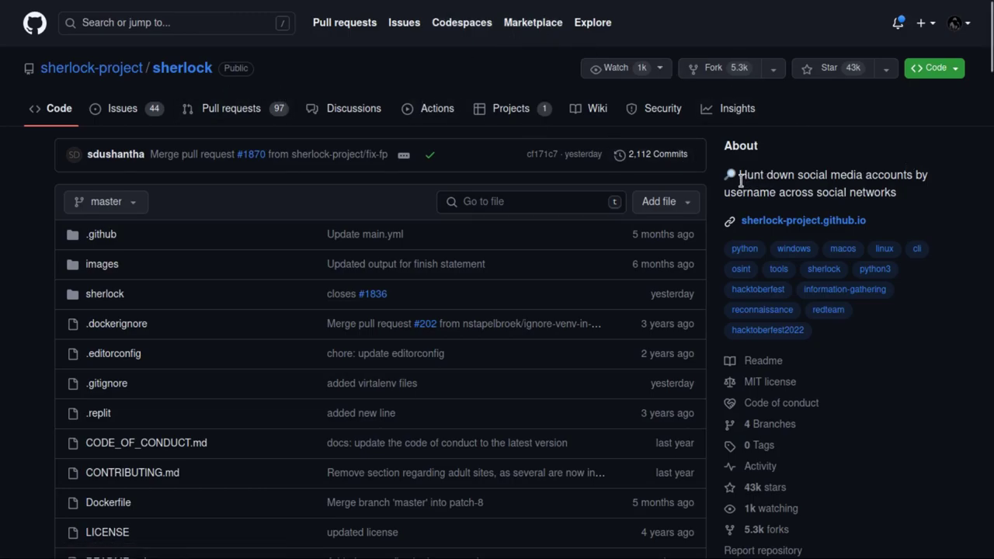
Step: Select the About description, then view and select the HTTPS clone URL in the Code dropdown
left_click_drag(740, 179, 853, 191)
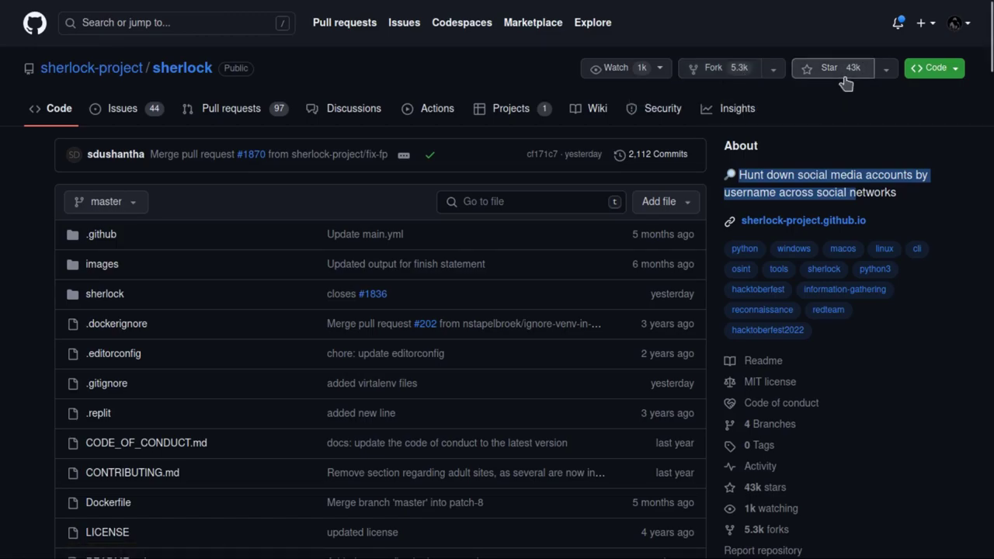
left_click(918, 76)
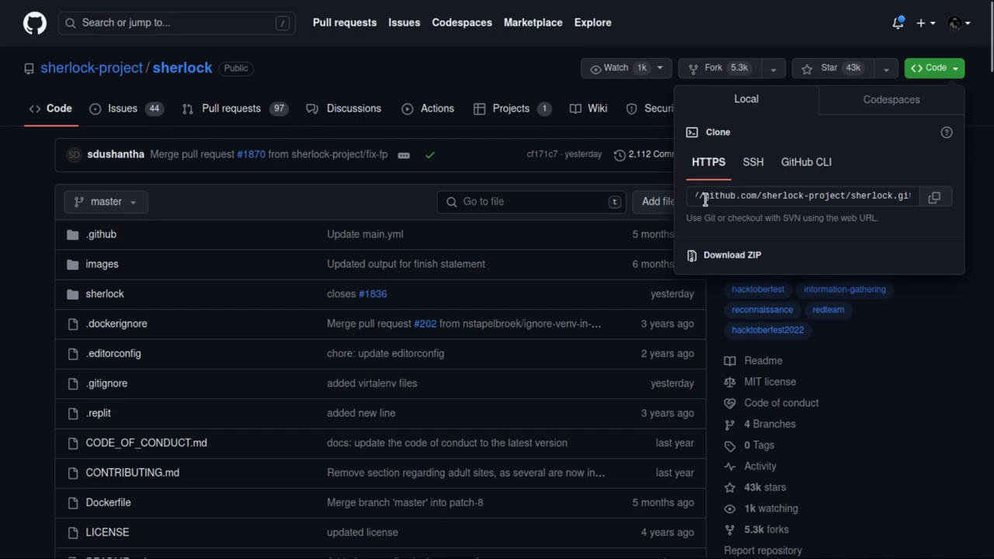
left_click(711, 198)
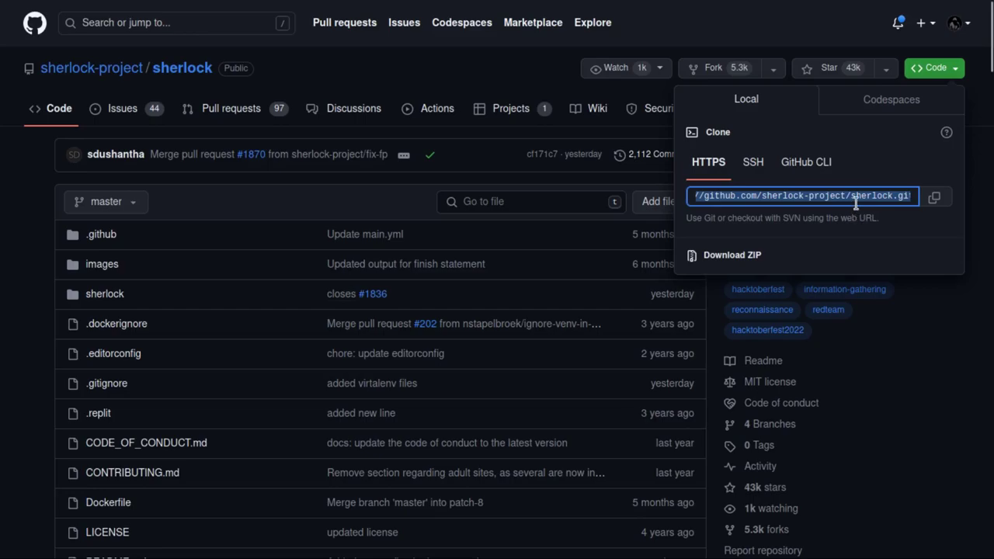
left_click(928, 315)
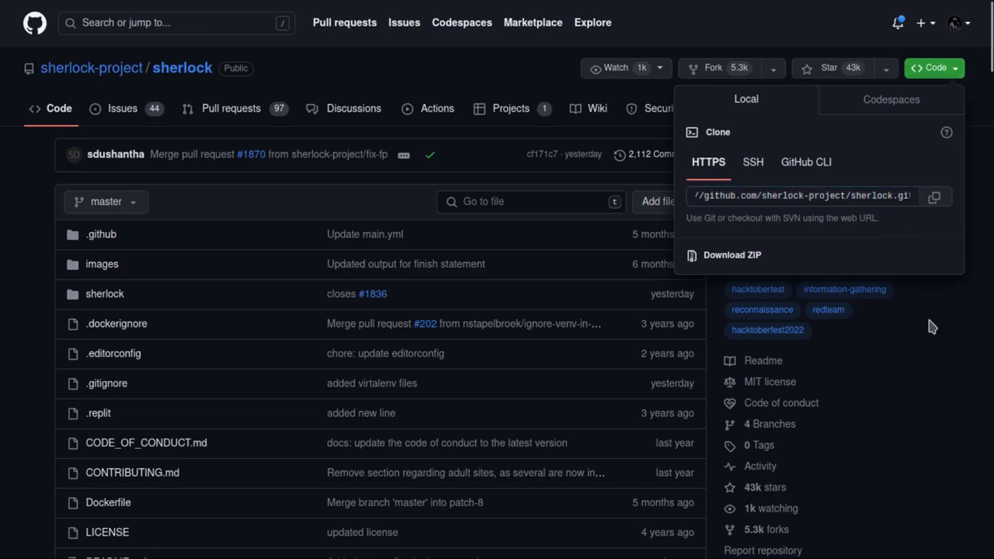
Step: Scroll to the README's Installation section and copy its git clone command line
scroll(905, 315, "down", 10)
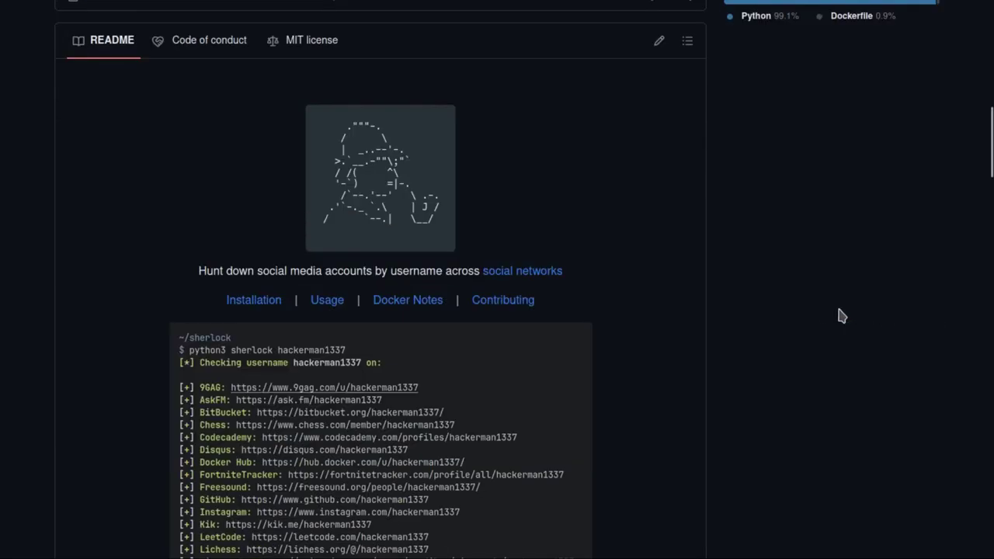
scroll(686, 281, "down", 2)
scroll(686, 280, "up", 1)
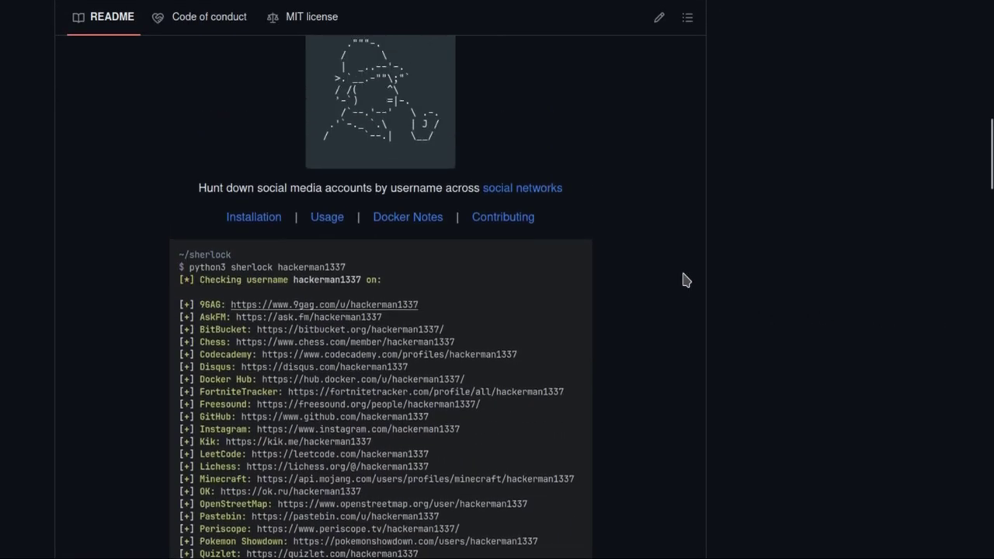
scroll(686, 280, "up", 2)
scroll(691, 286, "down", 1)
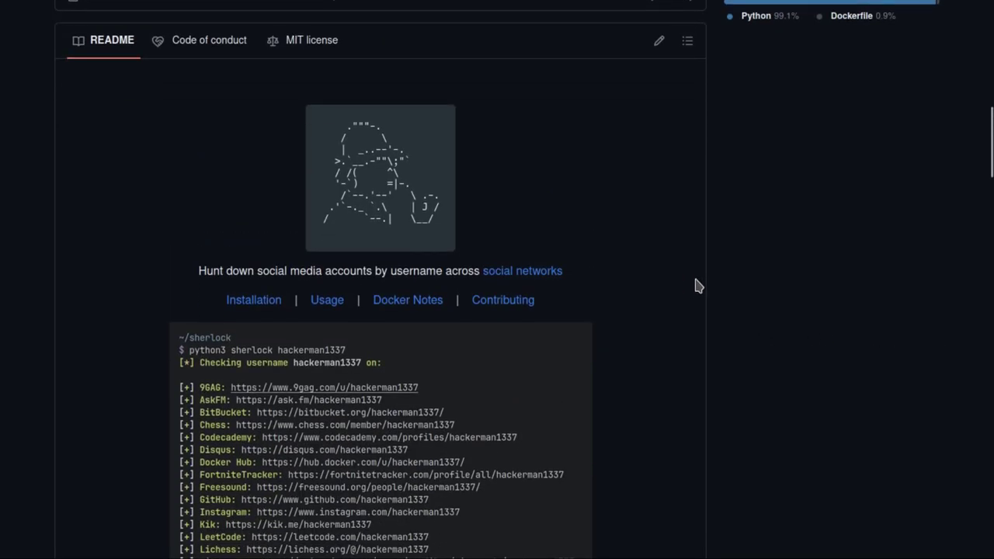
scroll(695, 284, "down", 1)
scroll(696, 286, "up", 1)
scroll(622, 260, "down", 5)
scroll(599, 266, "down", 3)
scroll(575, 272, "up", 2)
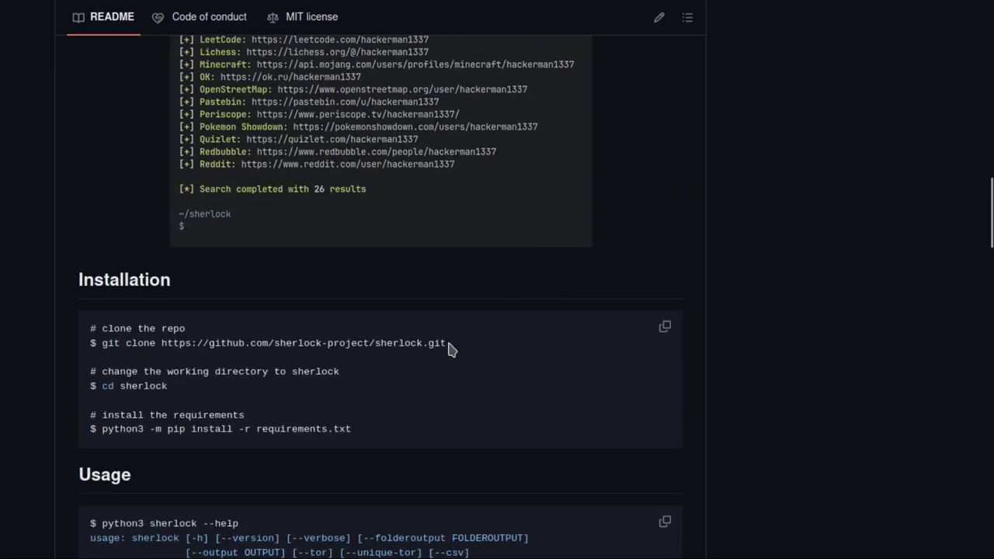
mouse_move(448, 344)
left_mouse_down()
mouse_move(200, 353)
mouse_move(101, 342)
left_mouse_up()
key("ctrl+c")
right_click(111, 343)
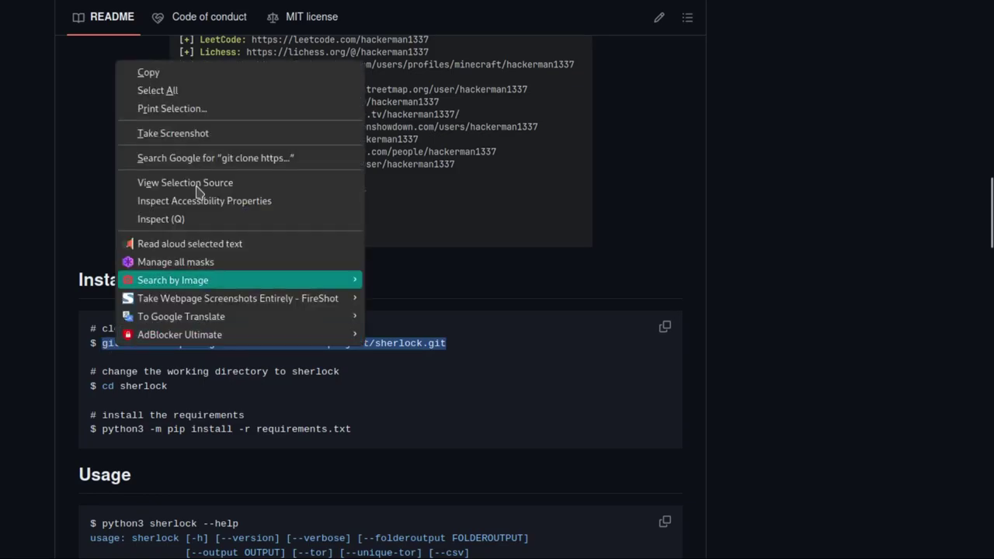
left_click(189, 72)
Step: In the terminal, change to /opt/, clear the screen and run the pasted git clone command
key("alt+Tab")
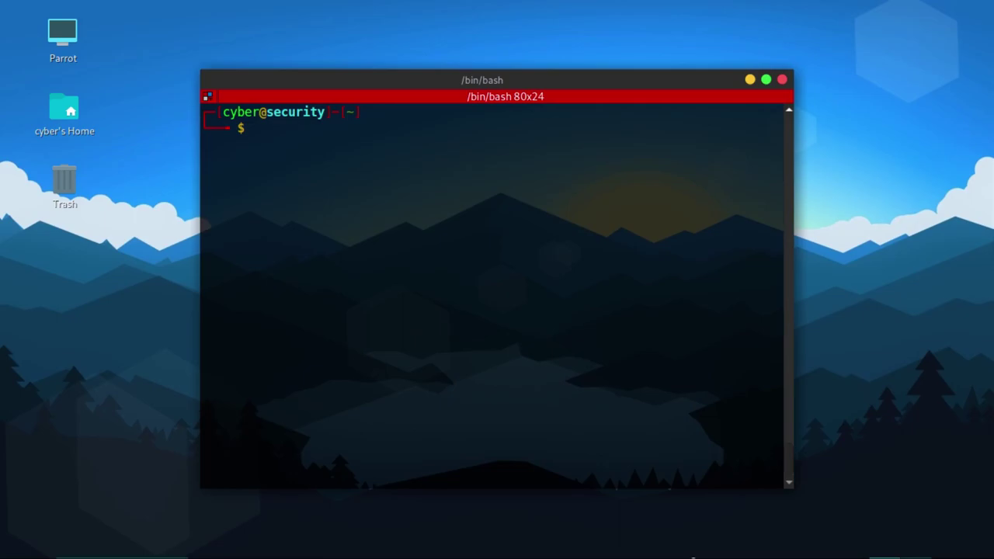
type("cd /opt/")
key("Return")
key("ctrl+l")
key("ctrl+shift+v")
key("Return")
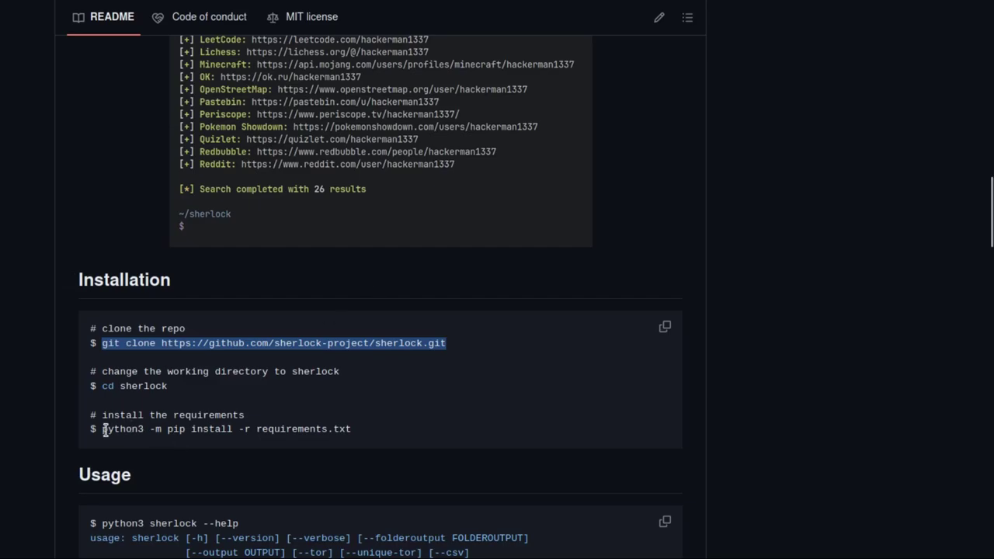
Step: Enter the sherlock folder and run the README's python3 -m pip install -r requirements.txt command
left_click_drag(103, 430, 362, 429)
key("ctrl+c")
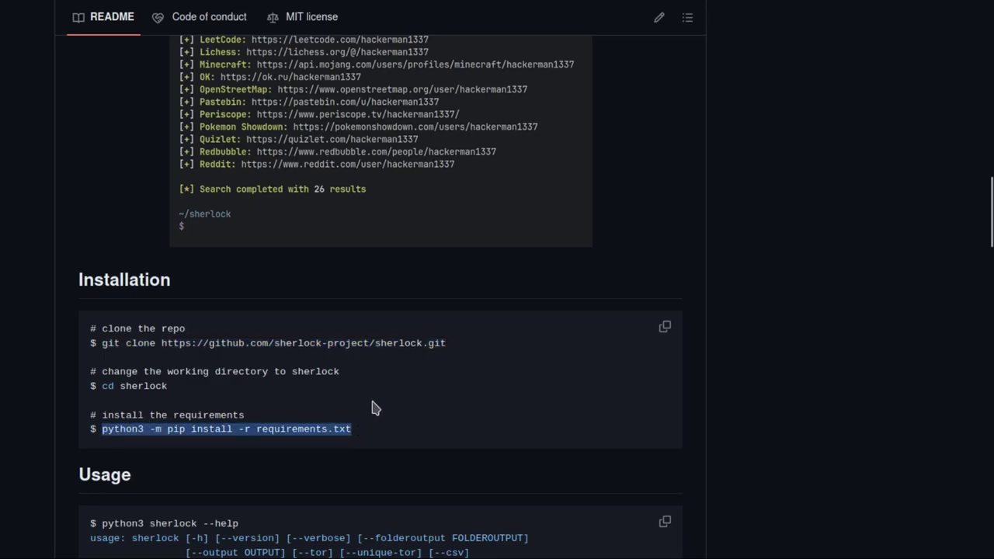
key("ctrl+alt+Right")
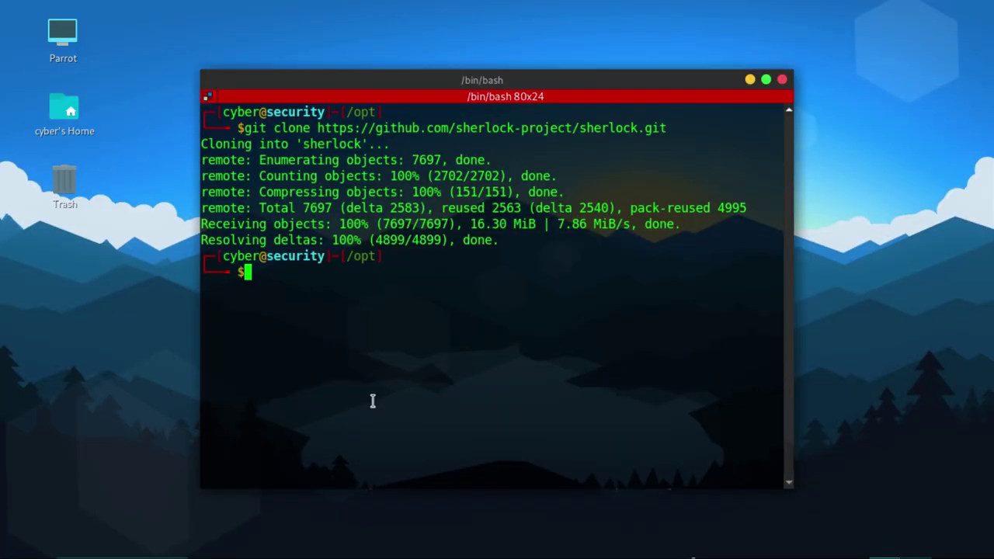
type("cd sh")
key("Tab")
key("Return")
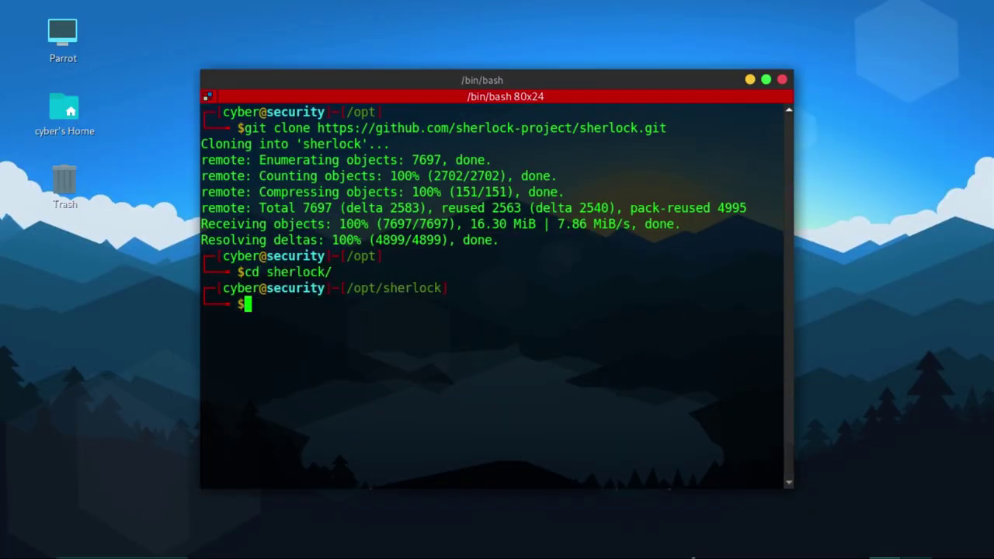
key("ctrl+shift+v")
key("Return")
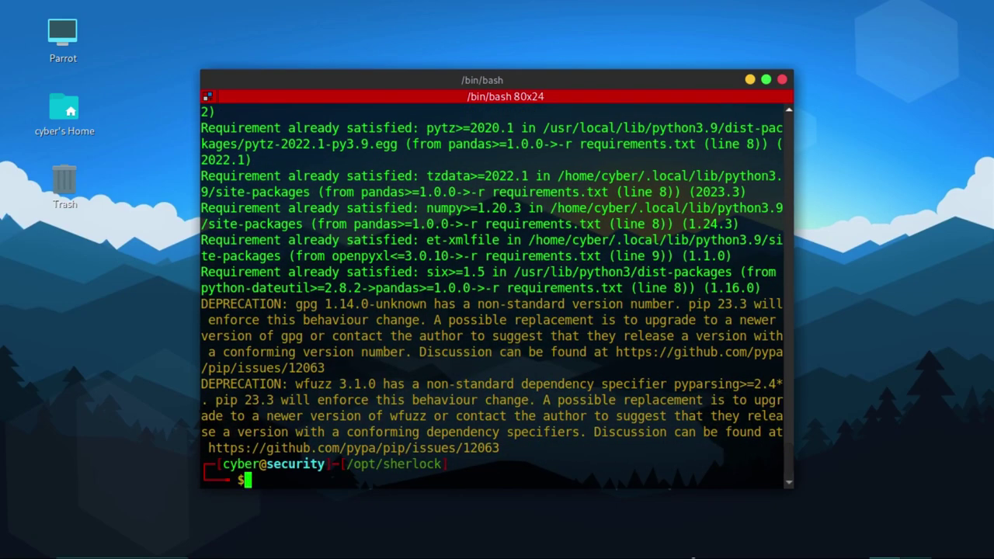
key("ctrl+l")
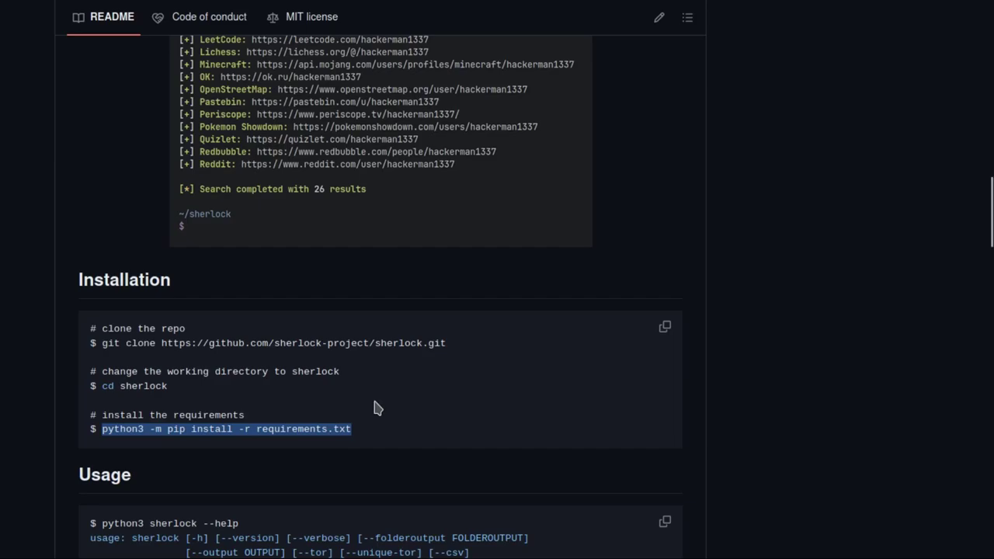
Step: Copy python3 sherlock --help from the README and run it in the terminal
scroll(363, 325, "down", 5)
left_click_drag(238, 109, 99, 109)
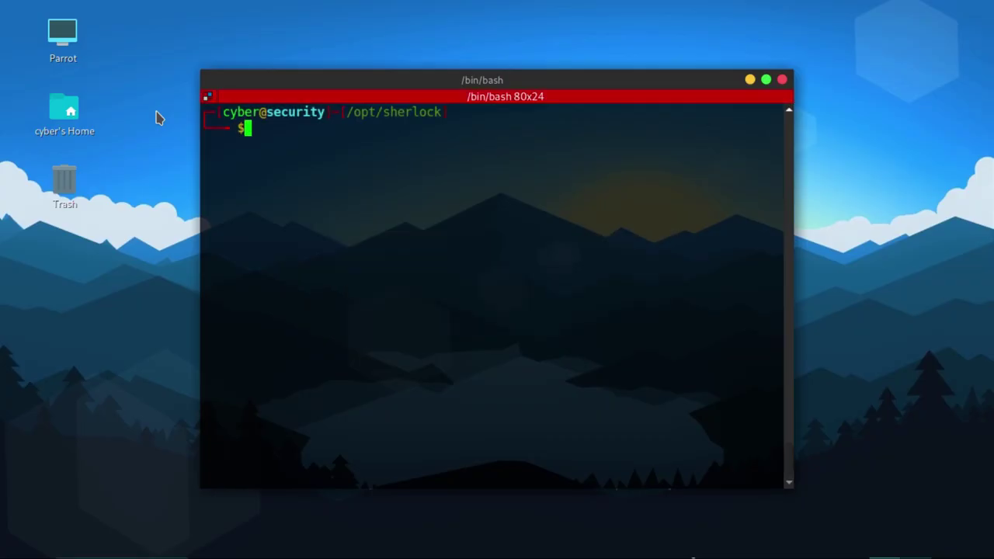
type("python3 sherlock --help")
key("Return")
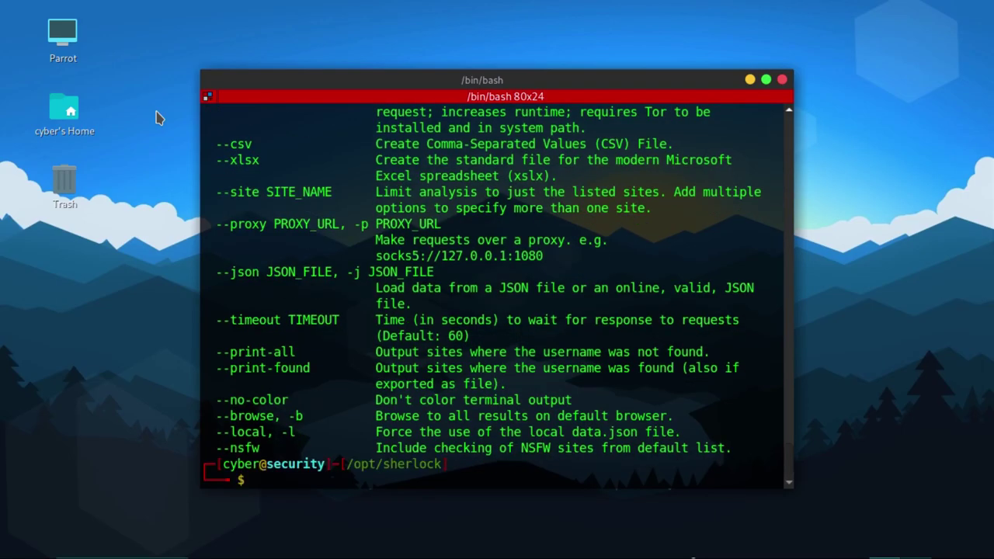
Step: In the help output, highlight the --verbose, --proxy, --tor and --nsfw options and USERNAMES
scroll(438, 249, "up", 6)
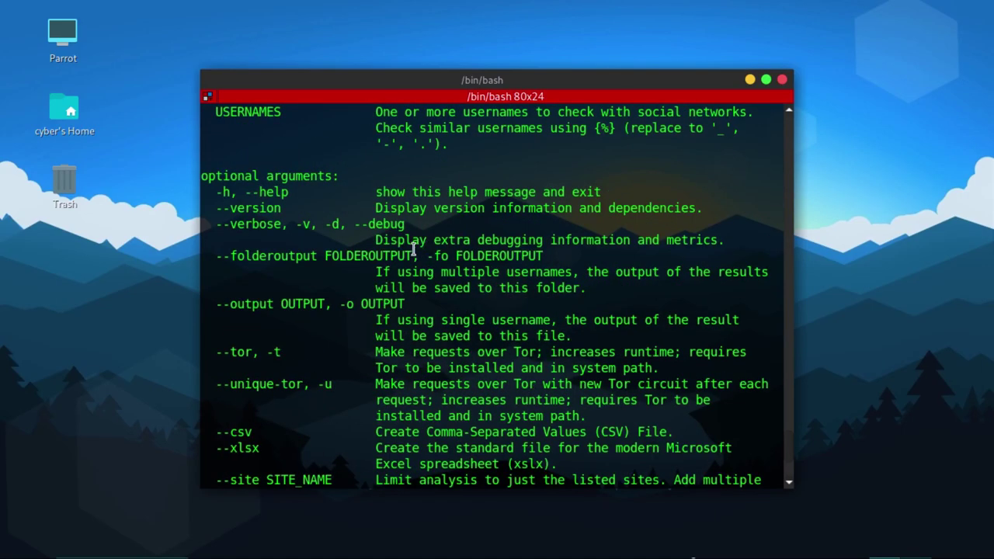
scroll(414, 249, "up", 4)
left_click_drag(317, 144, 566, 223)
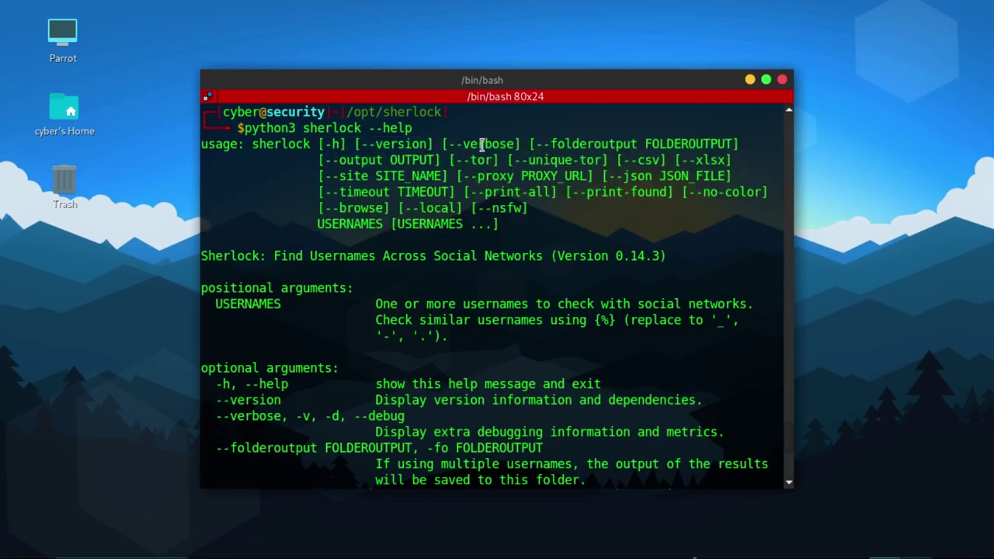
double_click(479, 145)
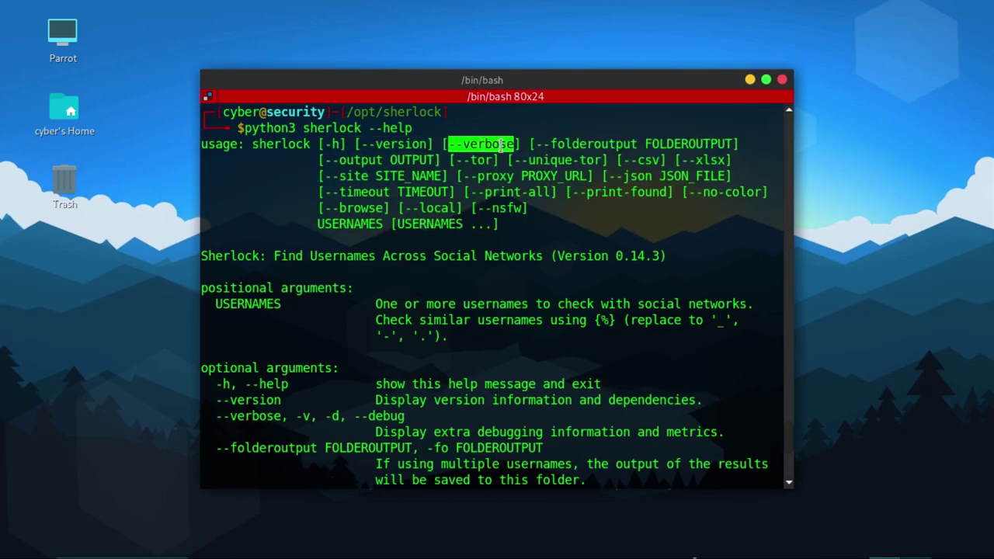
double_click(493, 176)
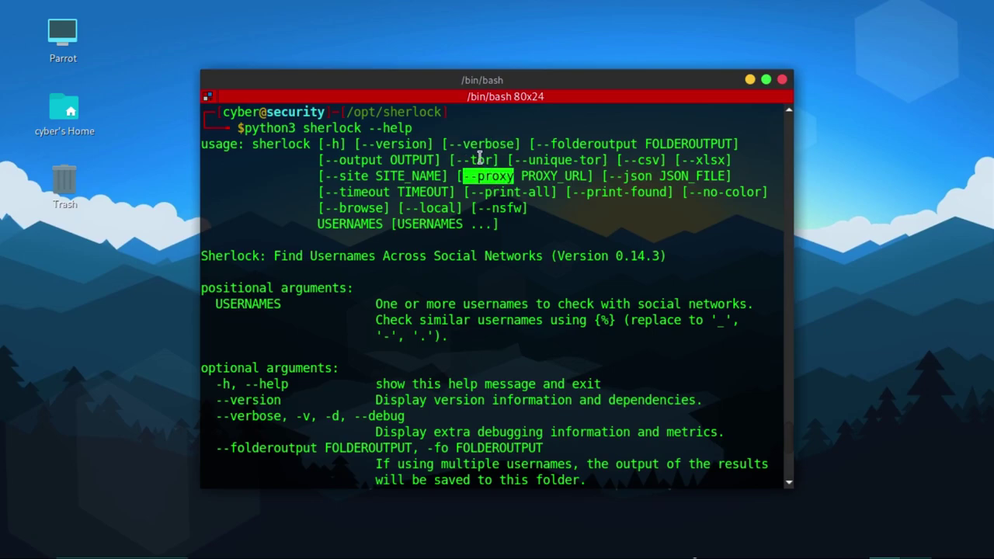
double_click(479, 159)
double_click(498, 209)
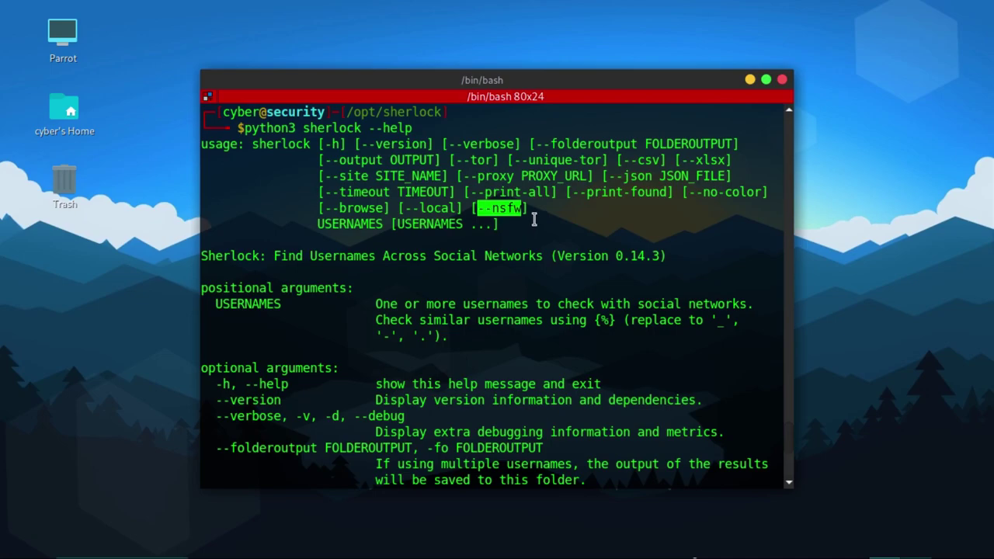
scroll(535, 220, "down", 2)
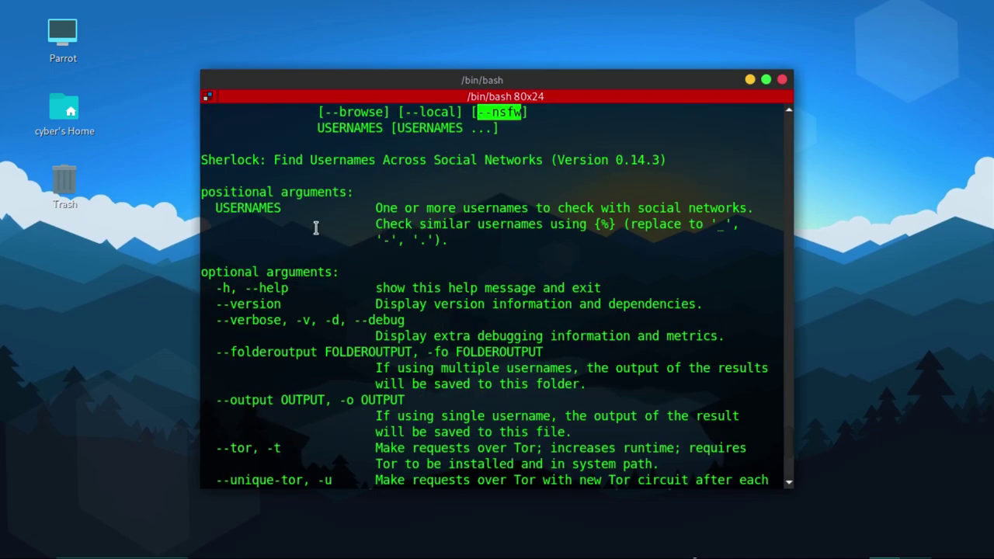
double_click(266, 208)
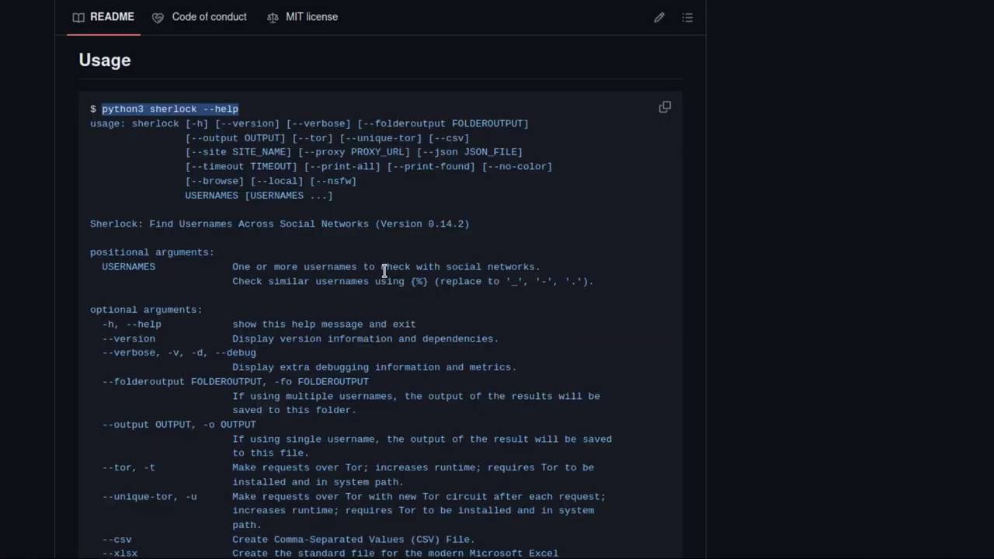
Step: Highlight the multiple-usernames example and the --csv option line with its description
scroll(384, 272, "down", 10)
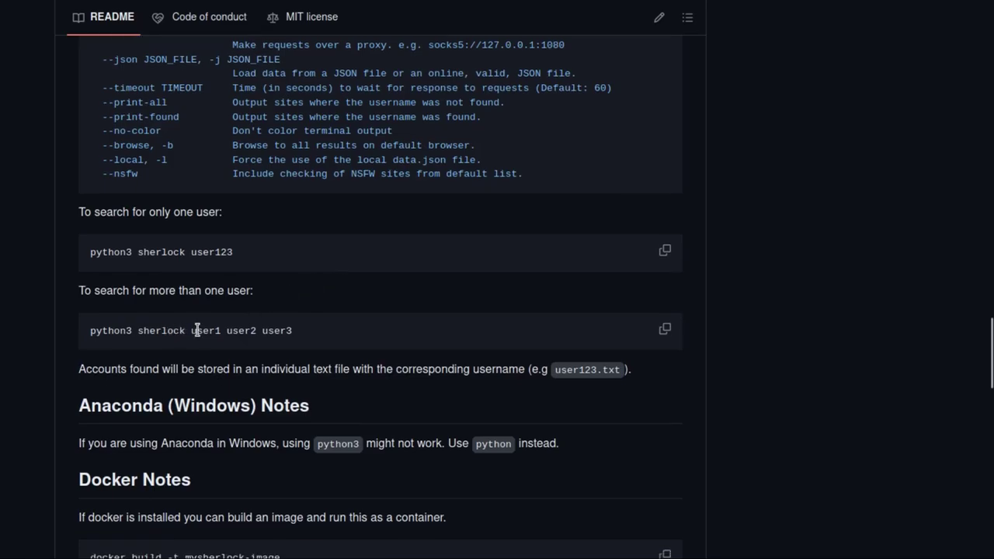
left_click_drag(191, 332, 308, 332)
left_click(319, 331)
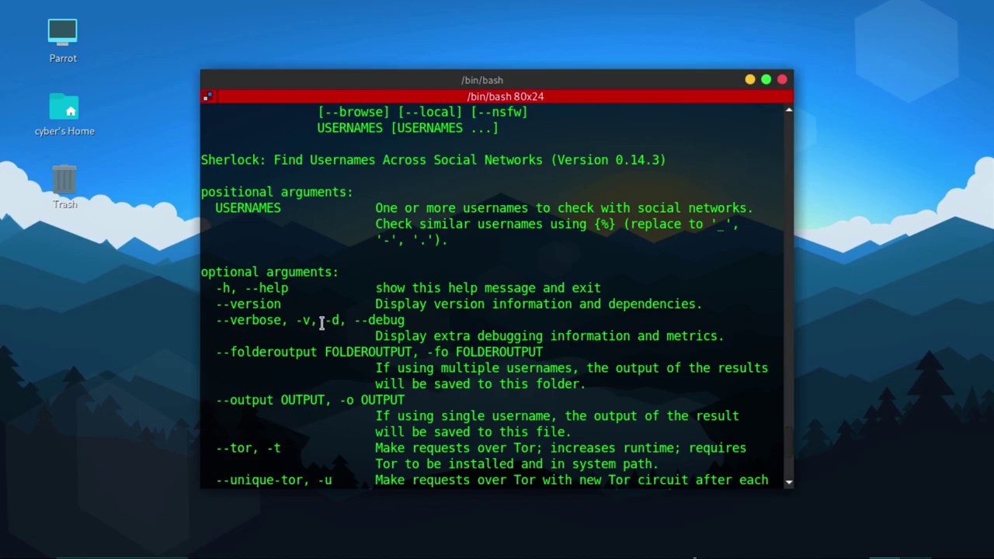
scroll(321, 322, "down", 4)
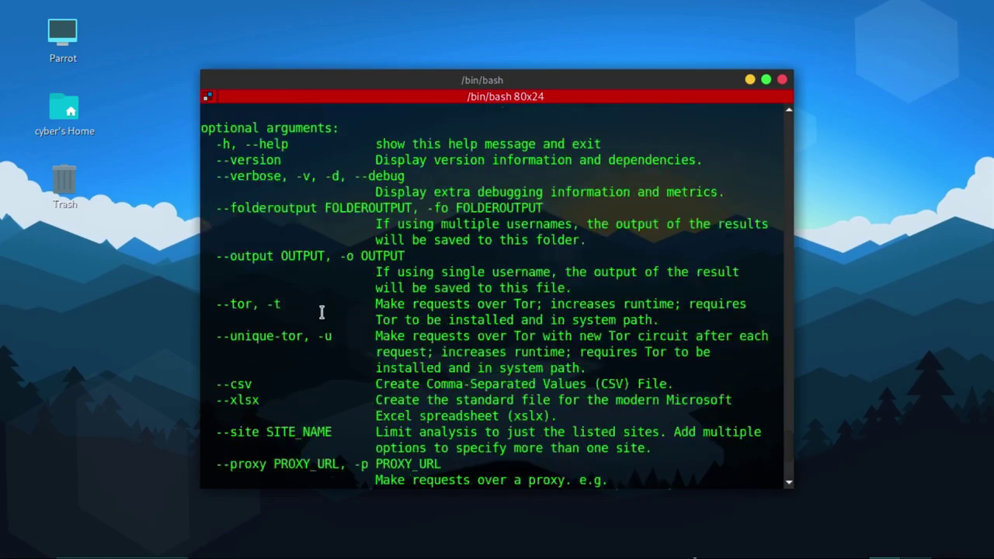
scroll(316, 245, "down", 2)
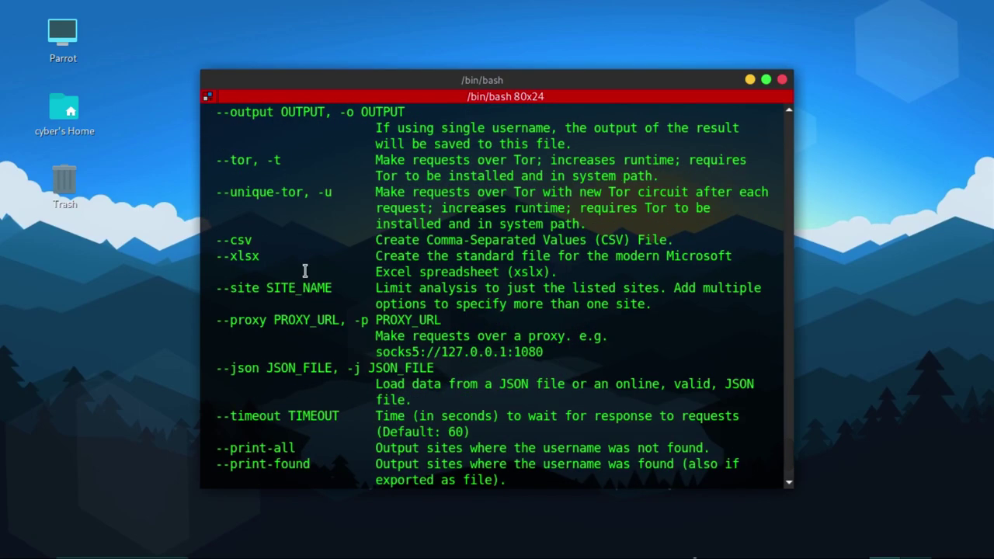
triple_click(237, 240)
left_click(421, 268)
left_click_drag(376, 241, 673, 246)
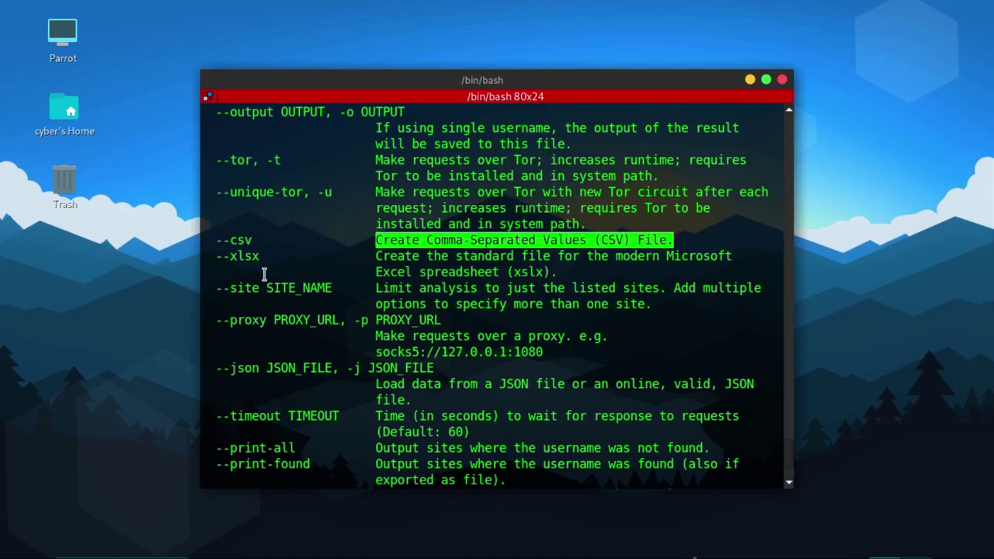
left_click(245, 261)
Step: Scroll further and highlight the --site and --timeout options
scroll(324, 261, "down", 1)
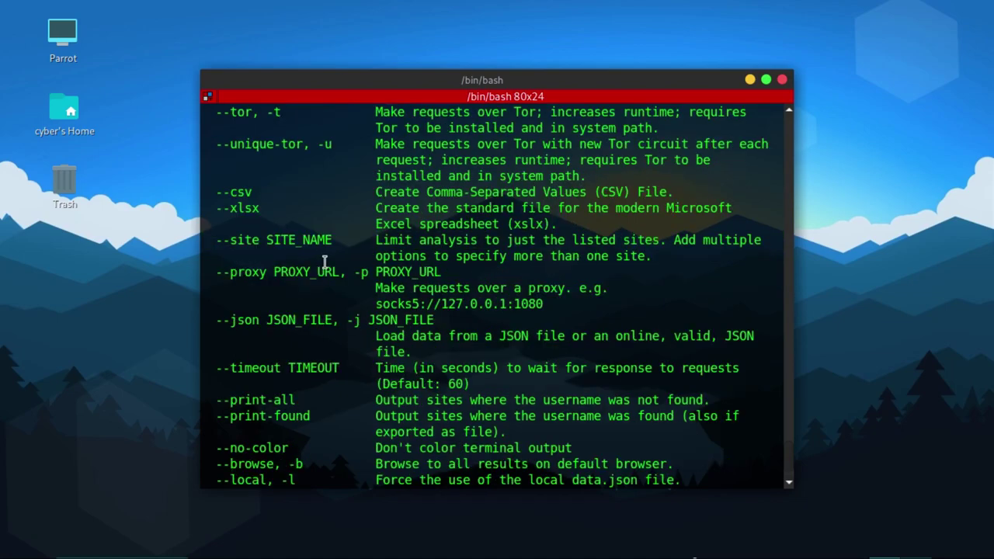
double_click(251, 240)
left_click(339, 250)
double_click(257, 366)
scroll(350, 362, "down", 1)
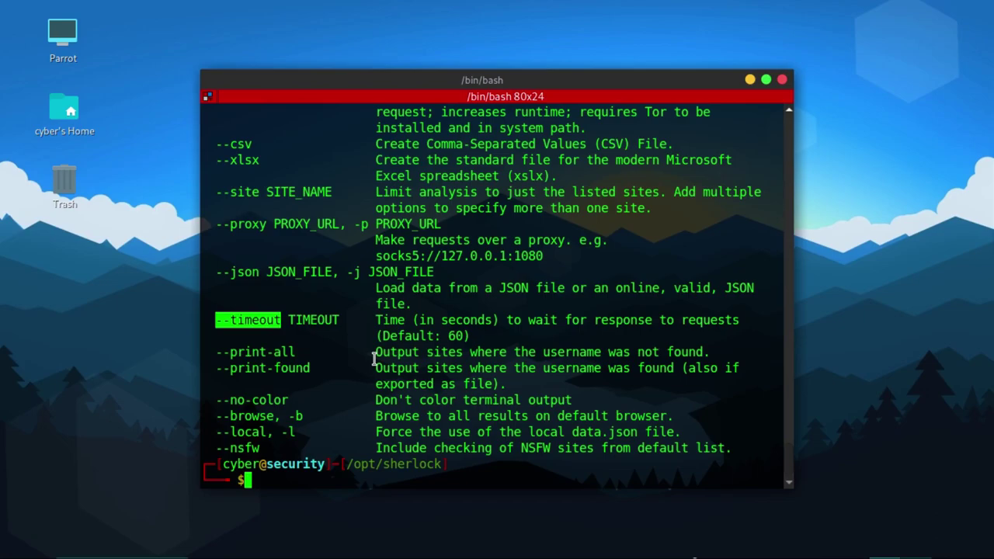
Step: Clear the screen and run python3 sherlock with the channel's username to search for accounts
key("ctrl+l")
type("p")
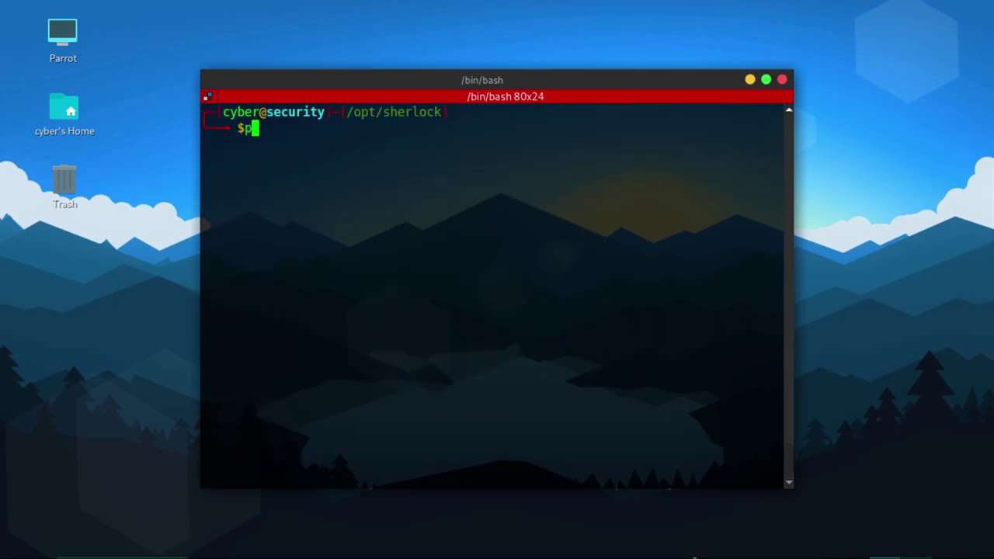
type("ython3 sh")
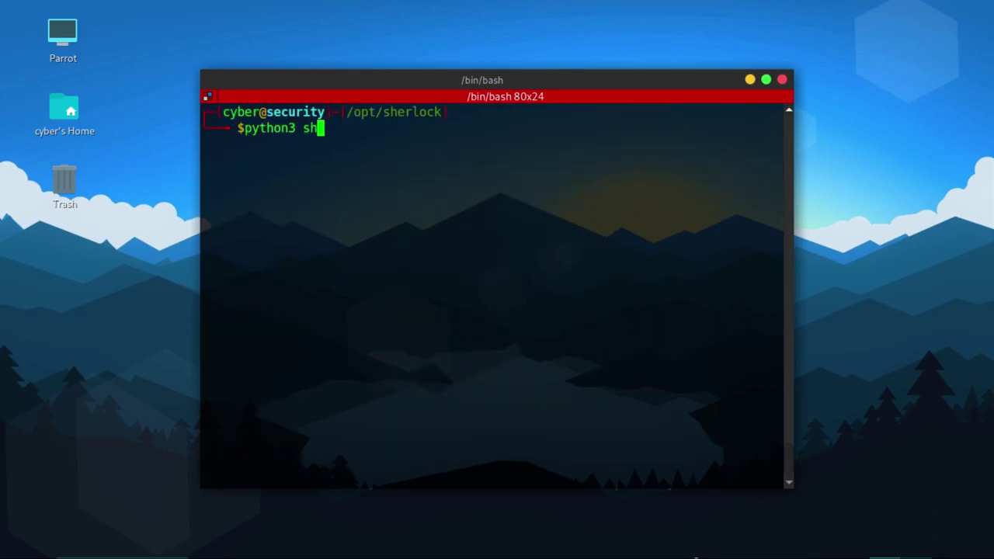
key("Tab")
key("BackSpace")
type("s41r4j")
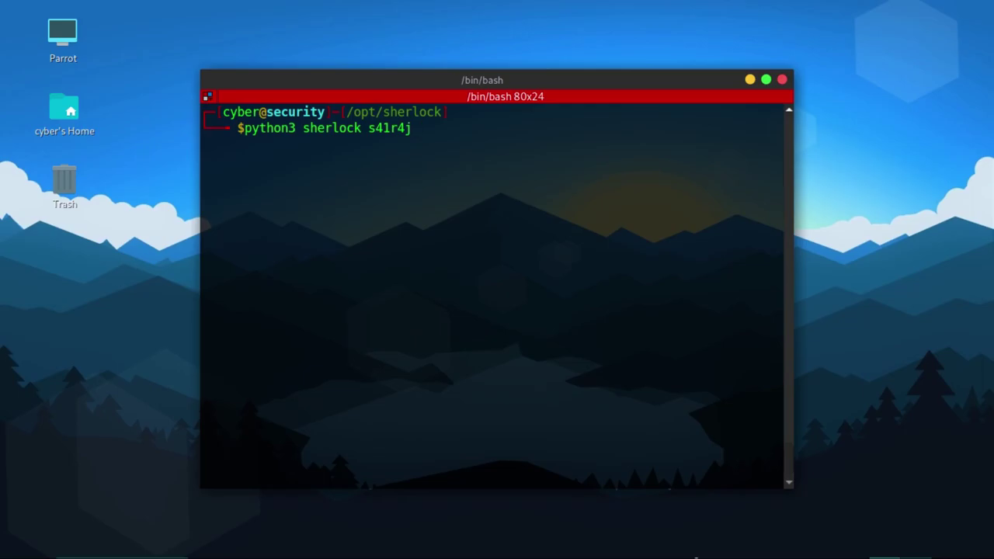
key("Return")
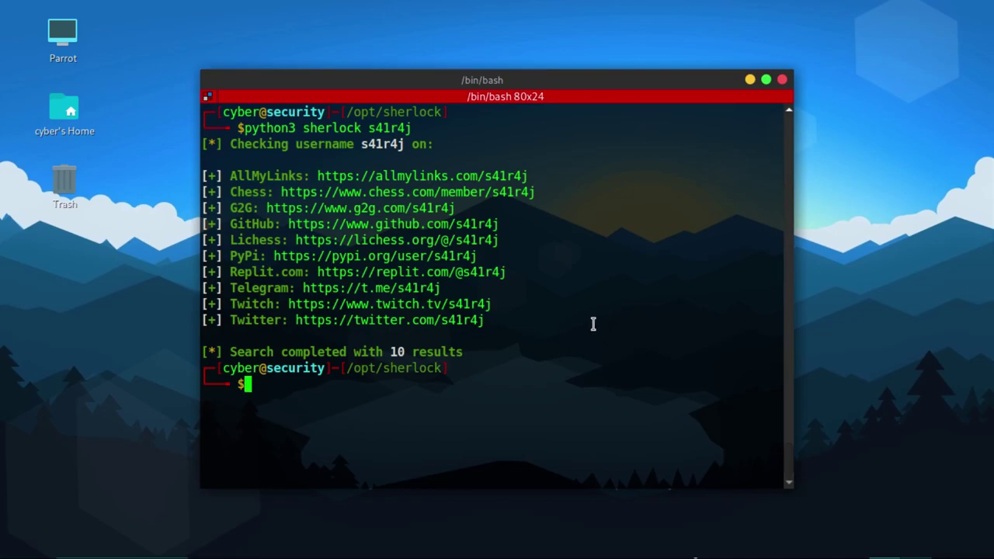
Step: Highlight the ten found account lines, then the AllMyLinks result and the G2G site name
left_click_drag(497, 321, 164, 181)
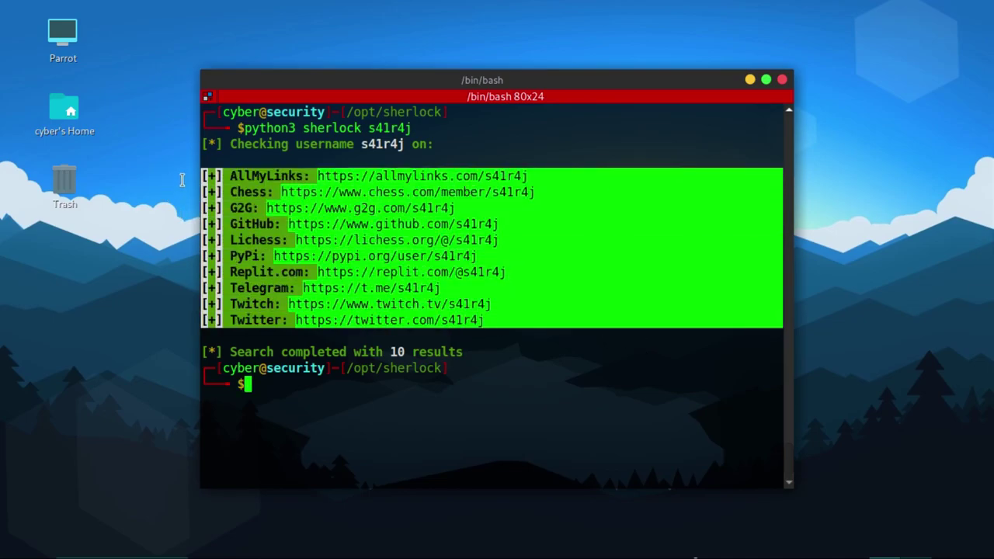
left_click(541, 334)
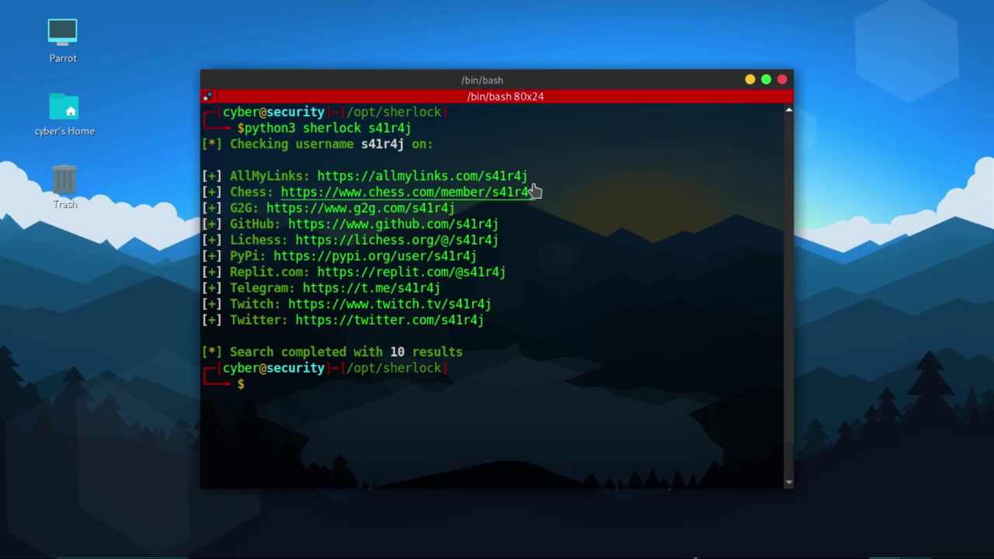
left_click_drag(536, 177, 187, 175)
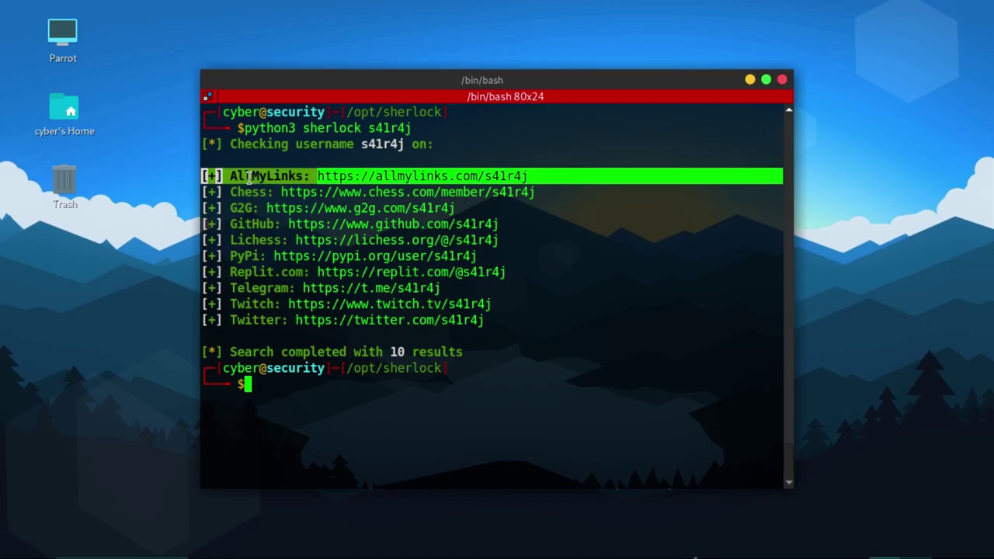
double_click(244, 207)
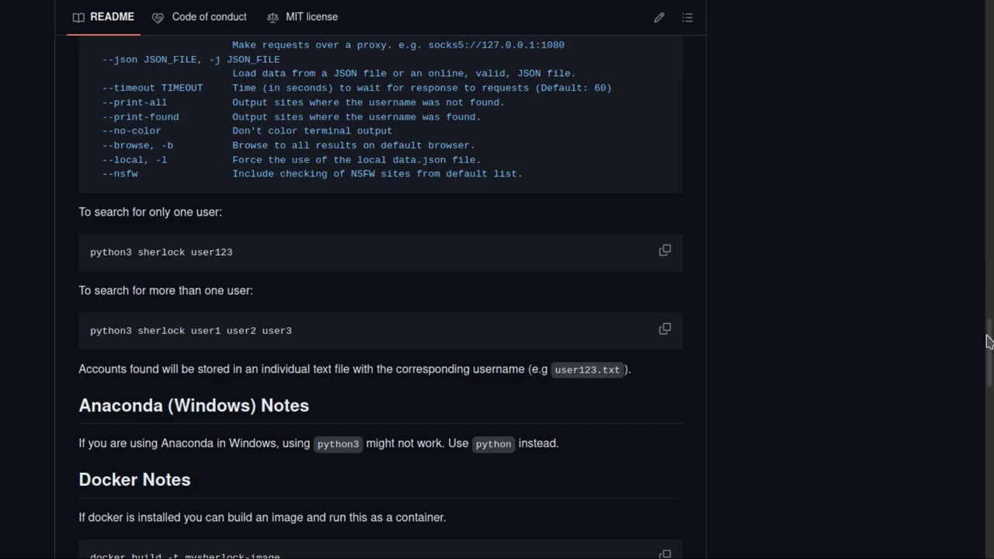
Step: Scroll the youtube repository README, highlighting its main heading and the VIDEO INDEX label
scroll(976, 220, "up", 8)
left_click_drag(989, 233, 991, 33)
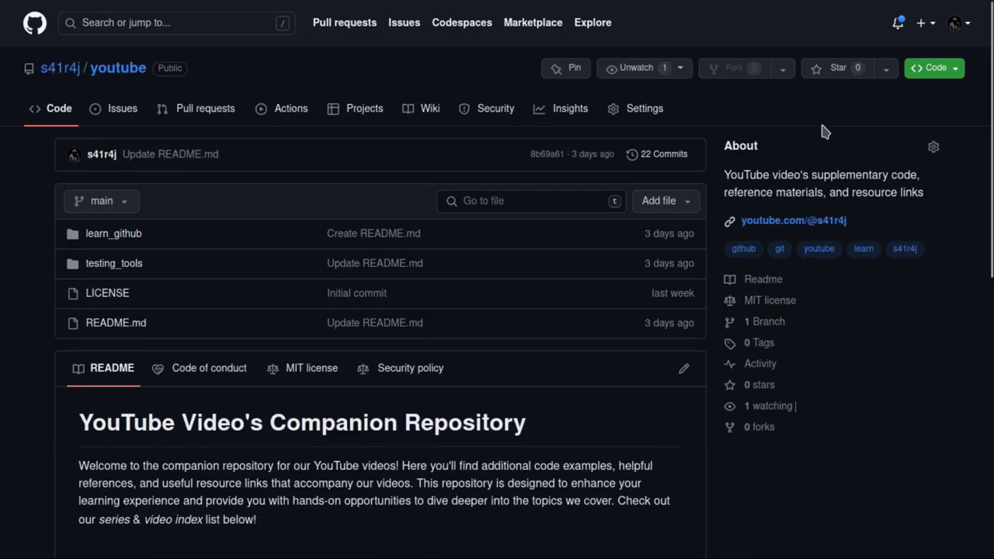
left_click_drag(546, 433, 60, 422)
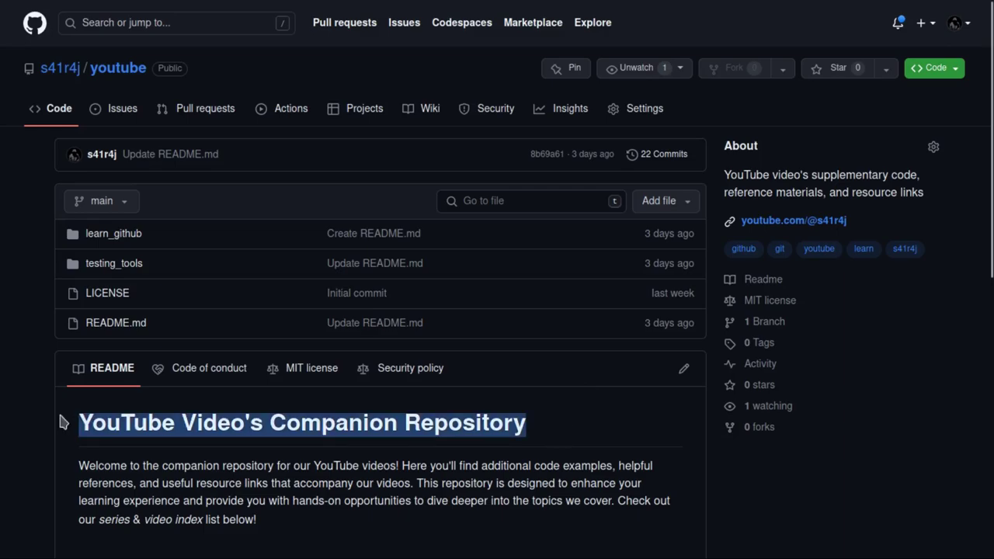
left_click(373, 441)
scroll(372, 441, "down", 5)
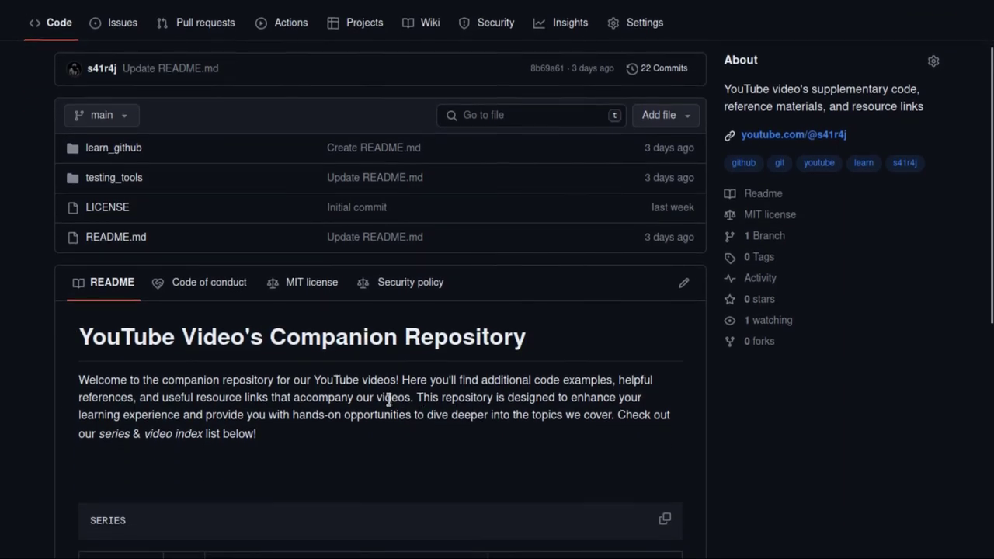
scroll(375, 381, "down", 1)
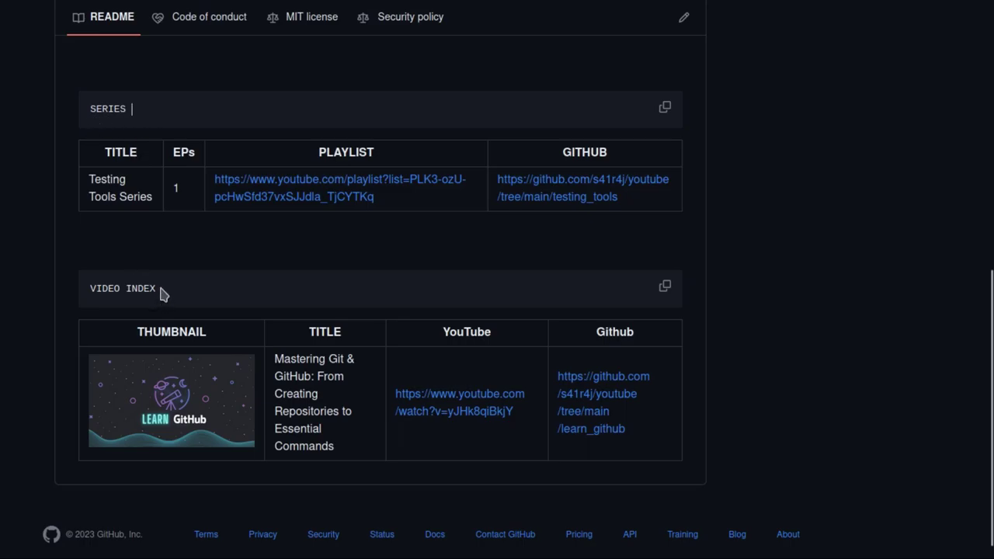
left_click_drag(159, 292, 90, 288)
left_click(90, 288)
Step: Open the testing_tools folder from the SERIES table and browse its README
left_click(534, 191)
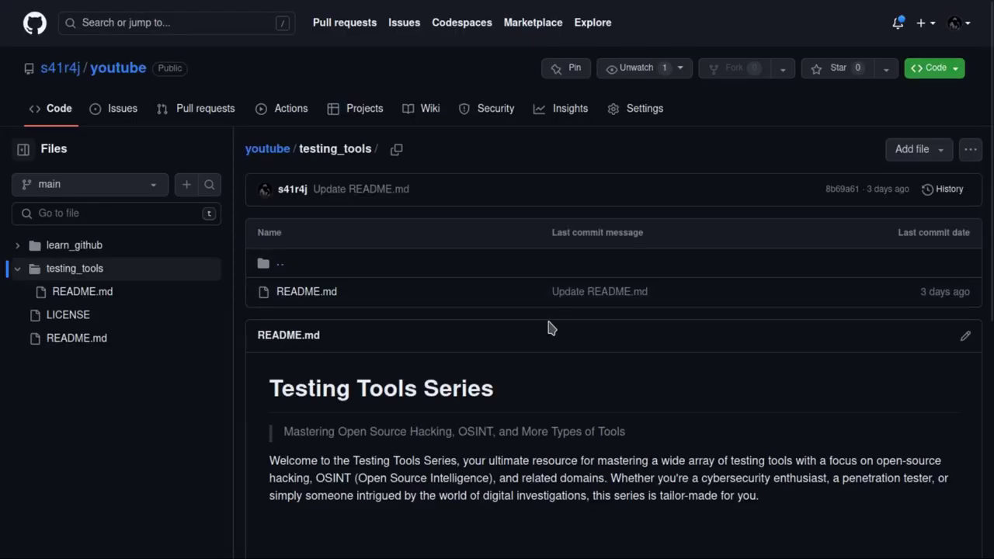
scroll(547, 327, "down", 2)
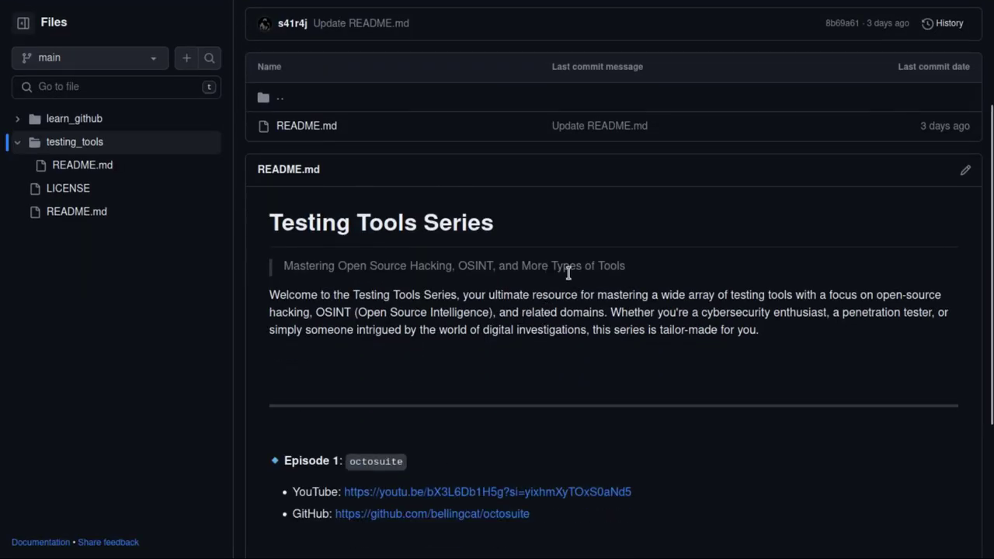
scroll(466, 341, "up", 2)
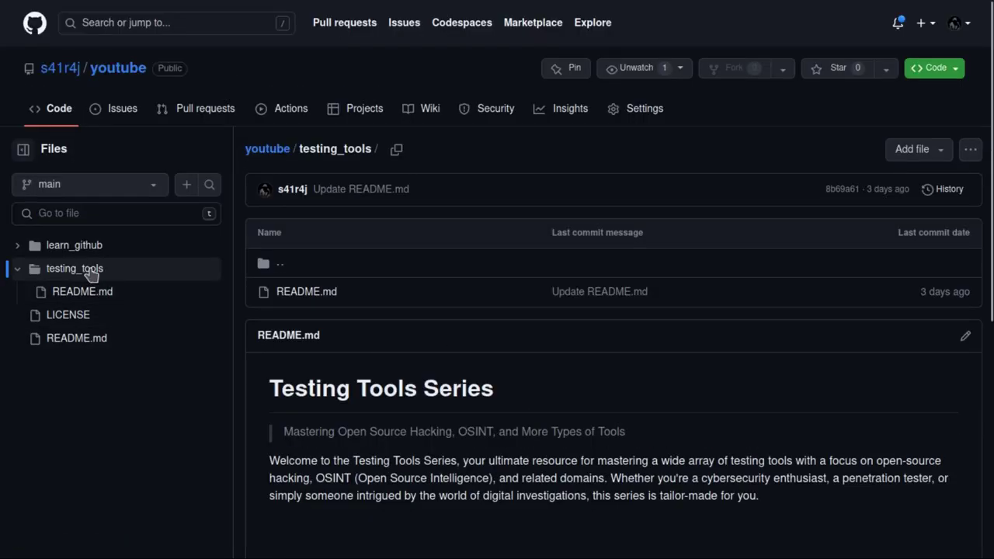